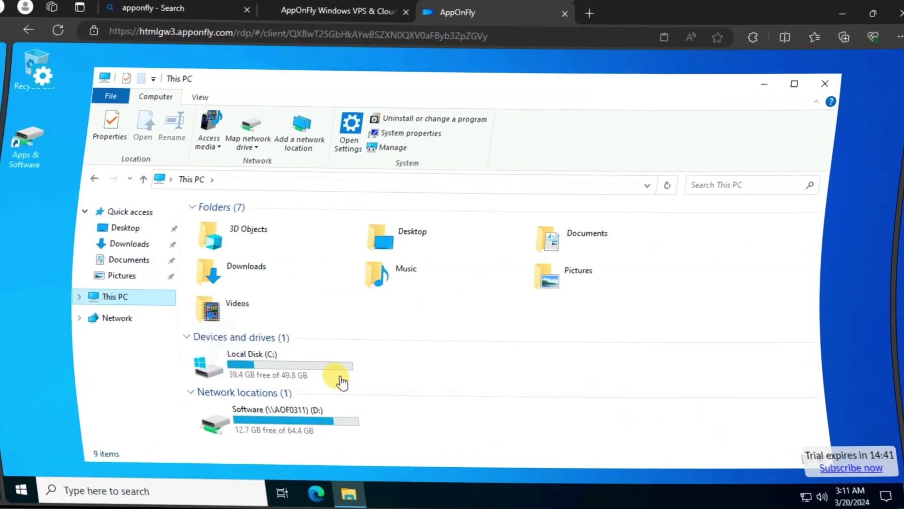
Open This PC's Properties and check the AMD EPYC processor and 1.00 GB installed RAM
{"action": "right_click", "coordinate": [591, 367]}
{"action": "left_click", "coordinate": [623, 355]}
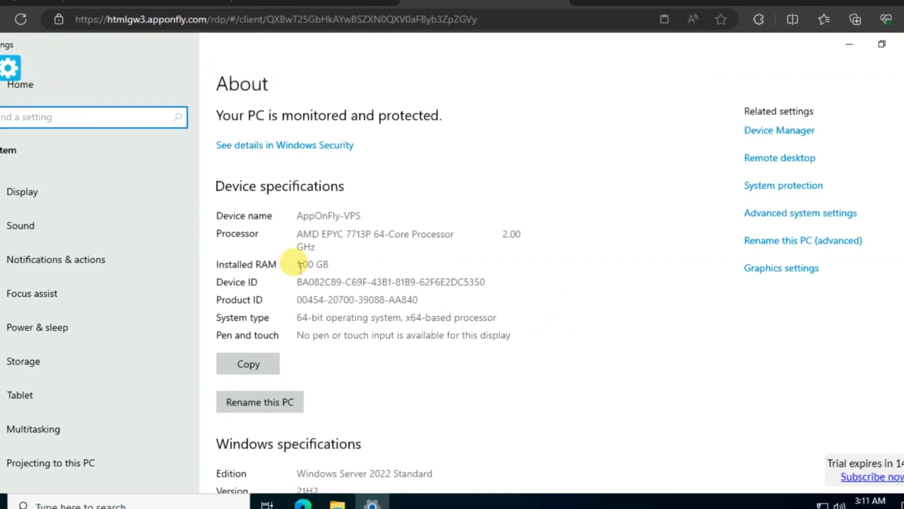
{"action": "double_click", "coordinate": [304, 264]}
{"action": "left_click", "coordinate": [293, 216]}
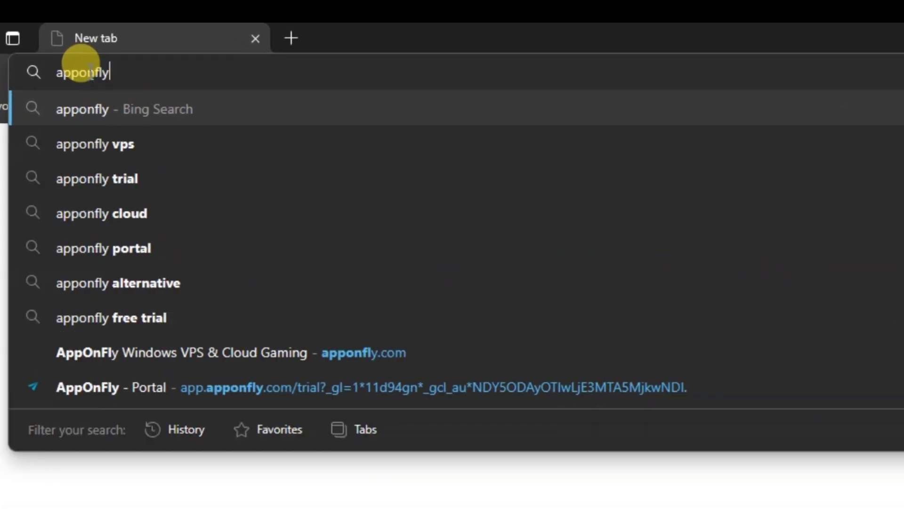
Search Bing for apponfly and open the AppOnFly Windows VPS & Cloud Gaming site
{"action": "left_click", "coordinate": [182, 108]}
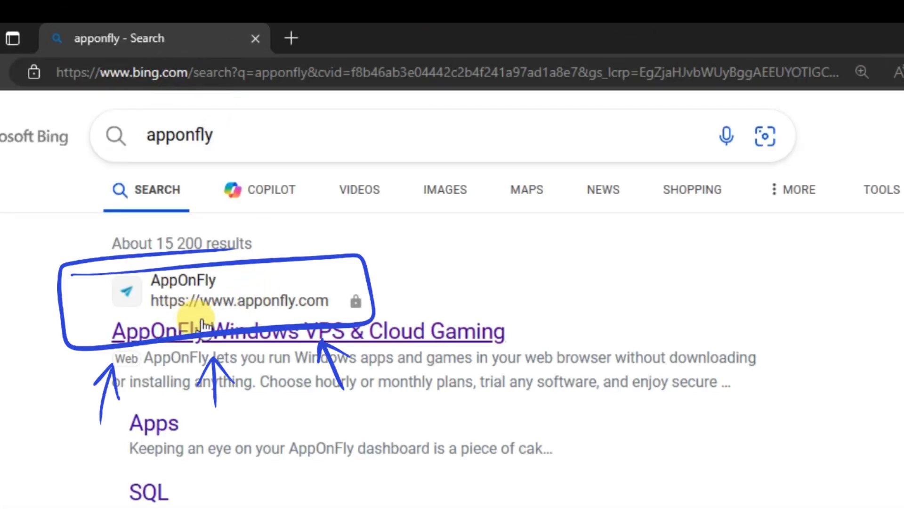
{"action": "left_click", "coordinate": [205, 325]}
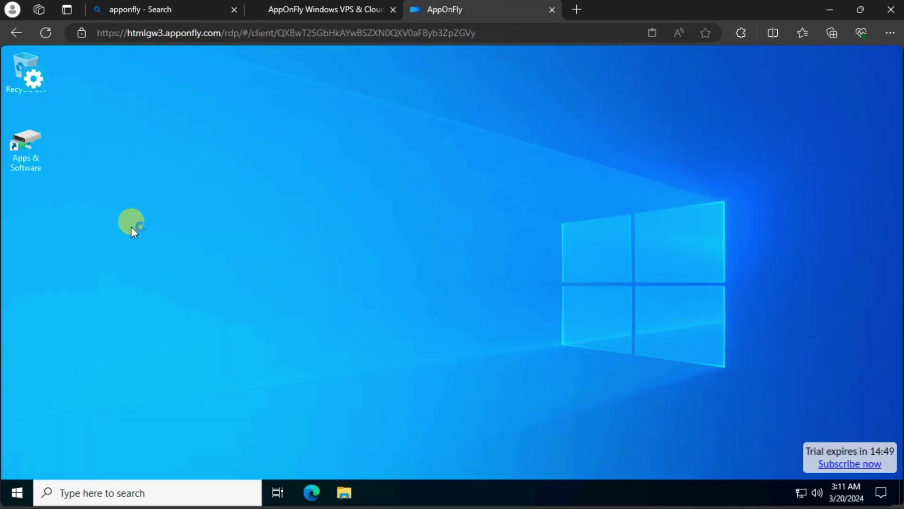
Open the remote desktop's This PC Properties page from File Explorer
{"action": "key", "text": "super+e"}
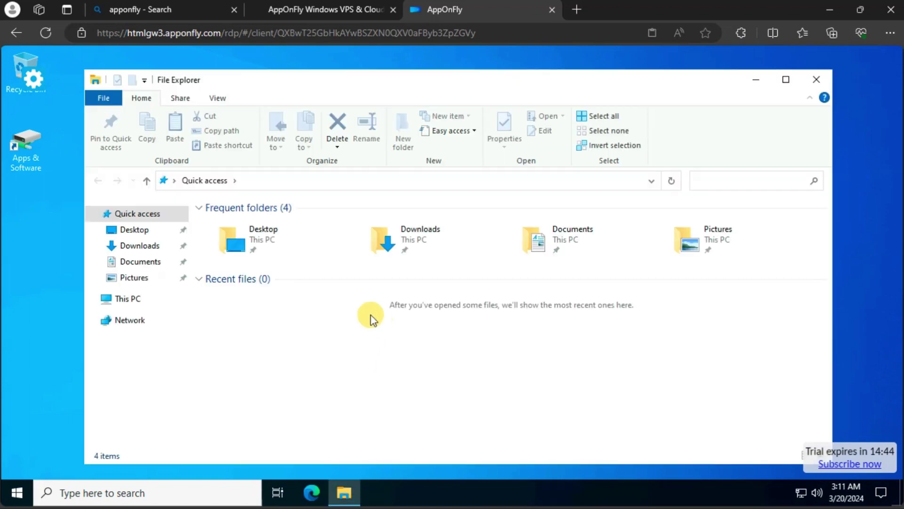
{"action": "left_click", "coordinate": [126, 298]}
{"action": "right_click", "coordinate": [595, 366]}
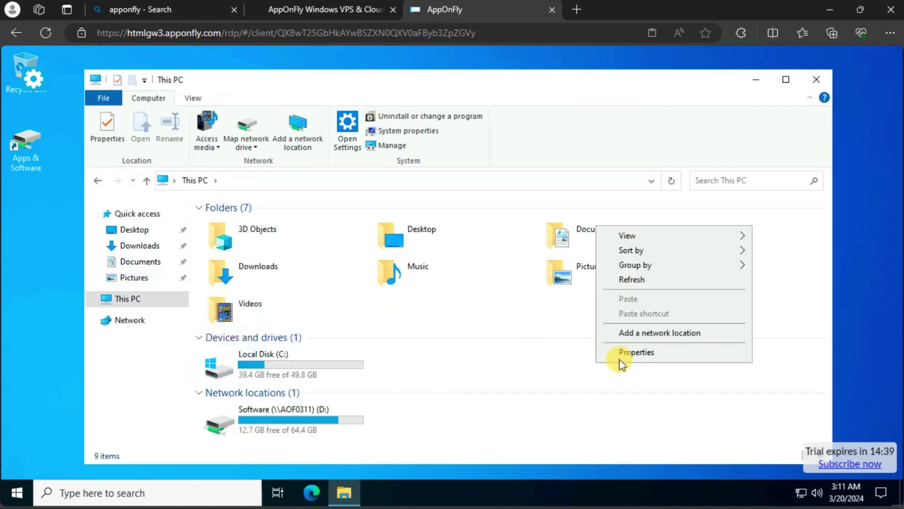
{"action": "left_click", "coordinate": [620, 359]}
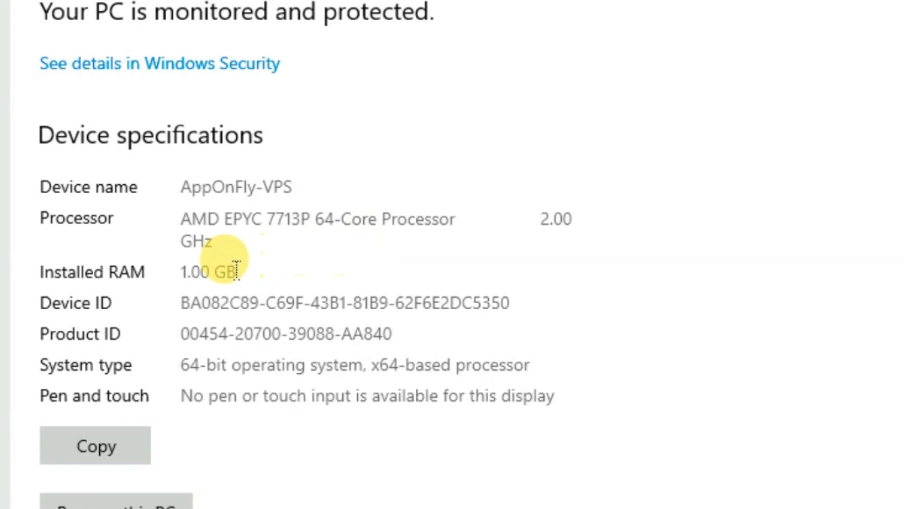
Review the installed RAM, processor and Windows Server 2022 details, then close Settings
{"action": "left_click_drag", "start_coordinate": [181, 270], "coordinate": [237, 270]}
{"action": "left_click", "coordinate": [177, 213]}
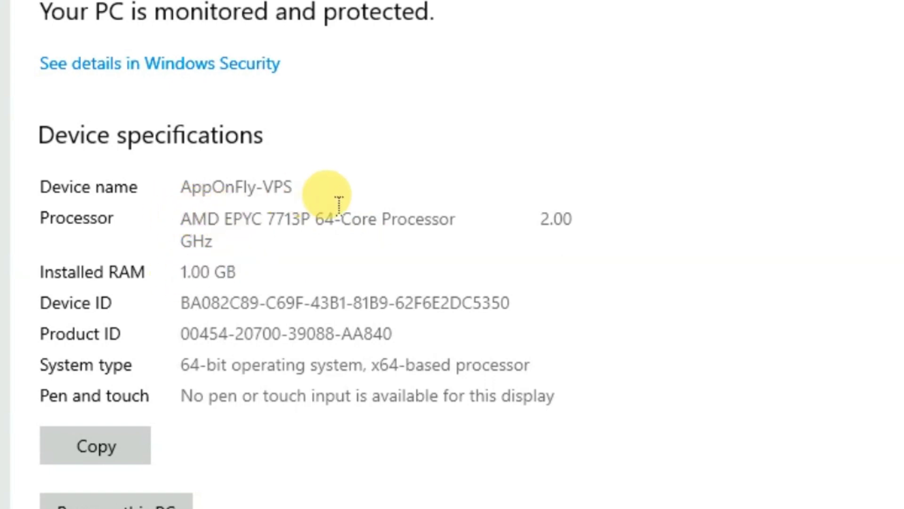
{"action": "left_click_drag", "start_coordinate": [182, 218], "coordinate": [215, 241]}
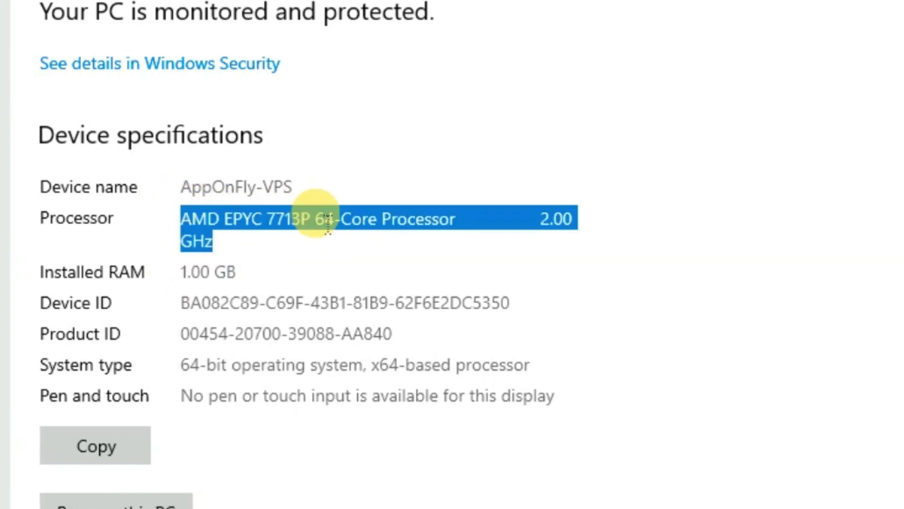
{"action": "left_click", "coordinate": [255, 319]}
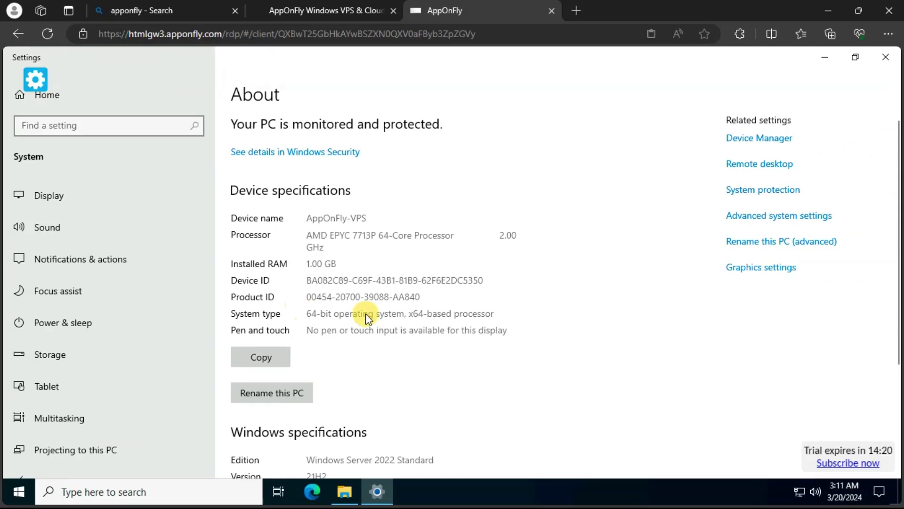
{"action": "scroll", "coordinate": [366, 317], "scroll_direction": "down", "scroll_amount": 3}
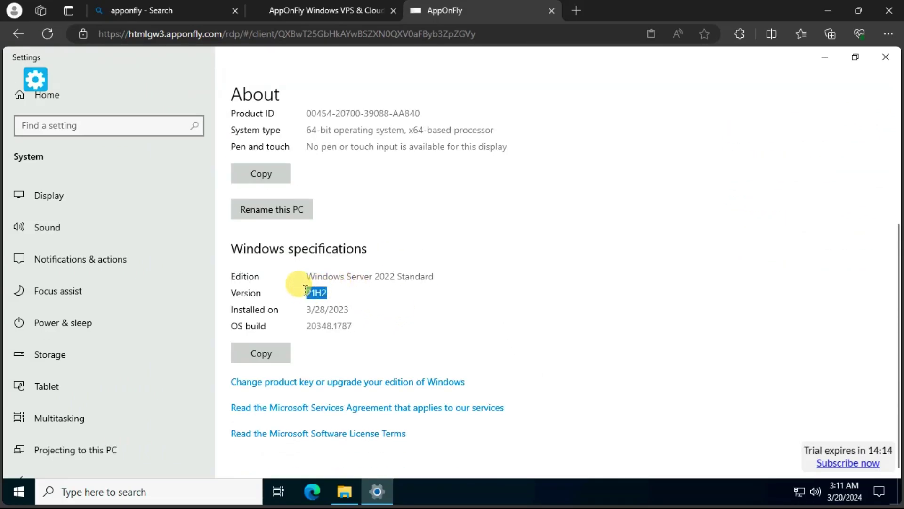
{"action": "left_click", "coordinate": [885, 57]}
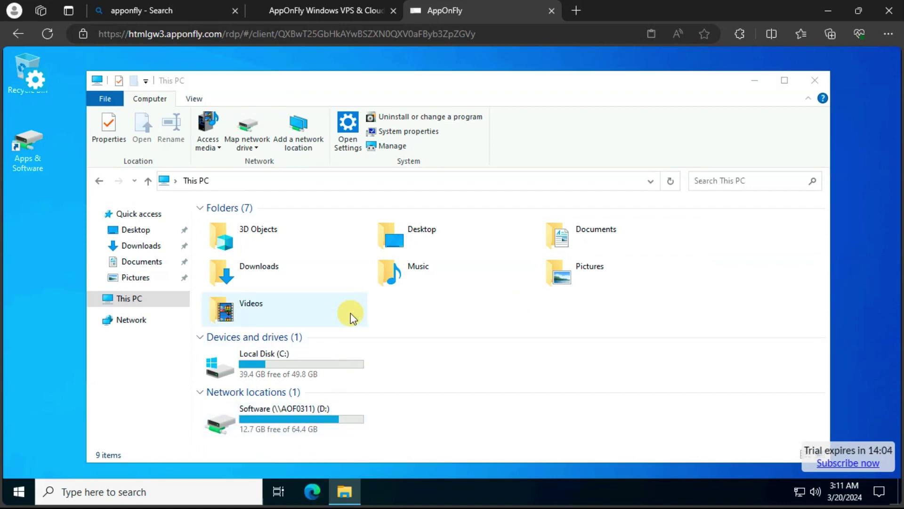
Search speedtest in Edge on the remote desktop, dismissing the settings and cookie prompts
{"action": "left_click", "coordinate": [312, 491]}
{"action": "left_click", "coordinate": [205, 56]}
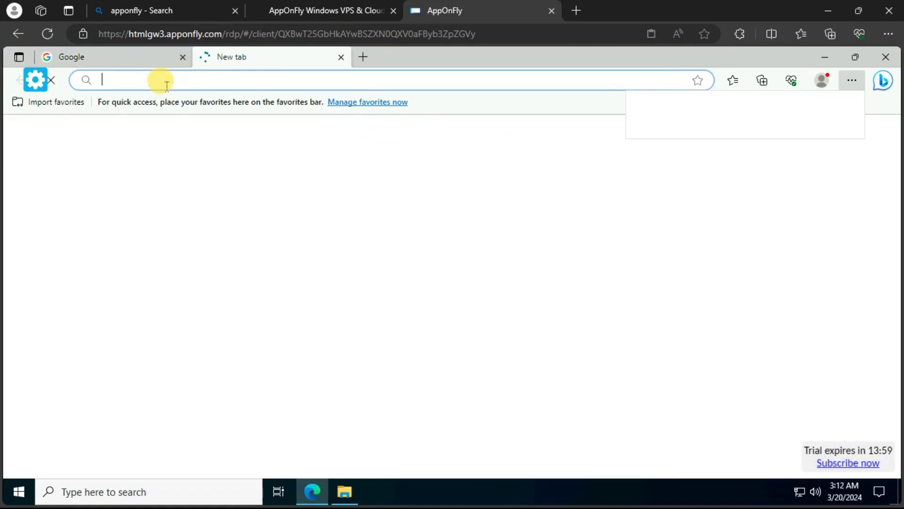
{"action": "type", "text": "sped"}
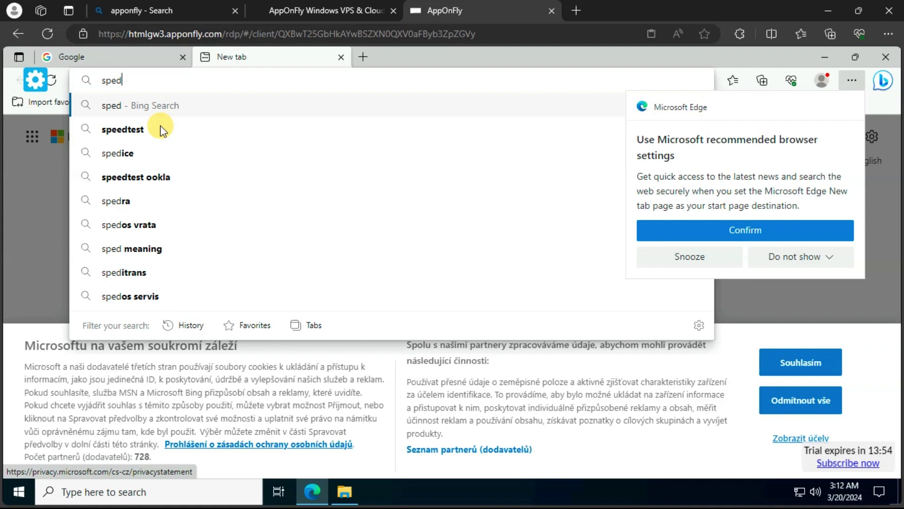
{"action": "left_click", "coordinate": [161, 129]}
{"action": "left_click", "coordinate": [792, 257]}
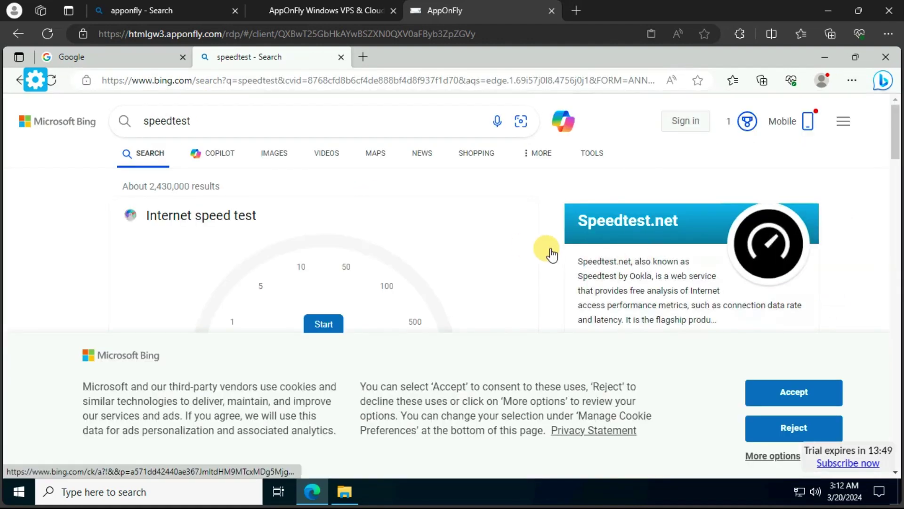
{"action": "scroll", "coordinate": [298, 288], "scroll_direction": "down", "scroll_amount": 1}
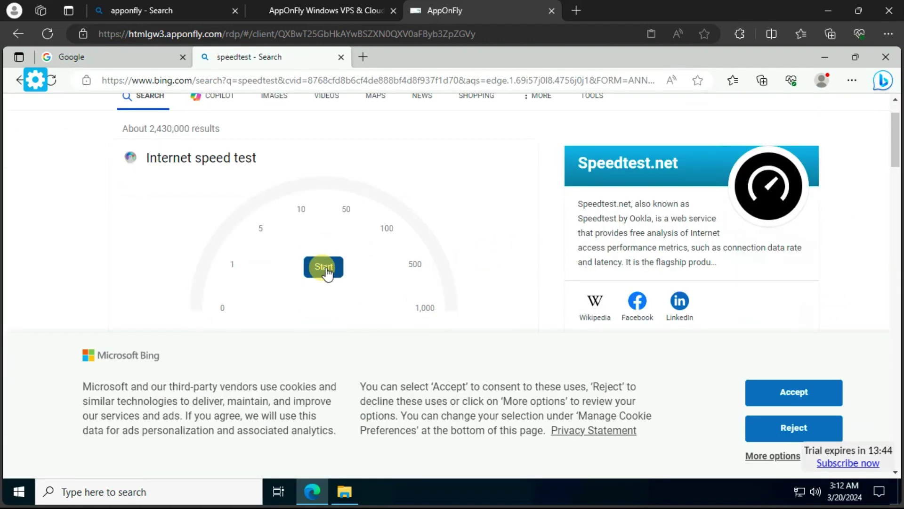
{"action": "scroll", "coordinate": [326, 270], "scroll_direction": "down", "scroll_amount": 1}
{"action": "scroll", "coordinate": [326, 233], "scroll_direction": "down", "scroll_amount": 1}
{"action": "left_click", "coordinate": [793, 392]}
Run the speedtest.net test, refusing privacy and location prompts, reaching 92.51/89.12 Mbps
{"action": "left_click", "coordinate": [233, 355]}
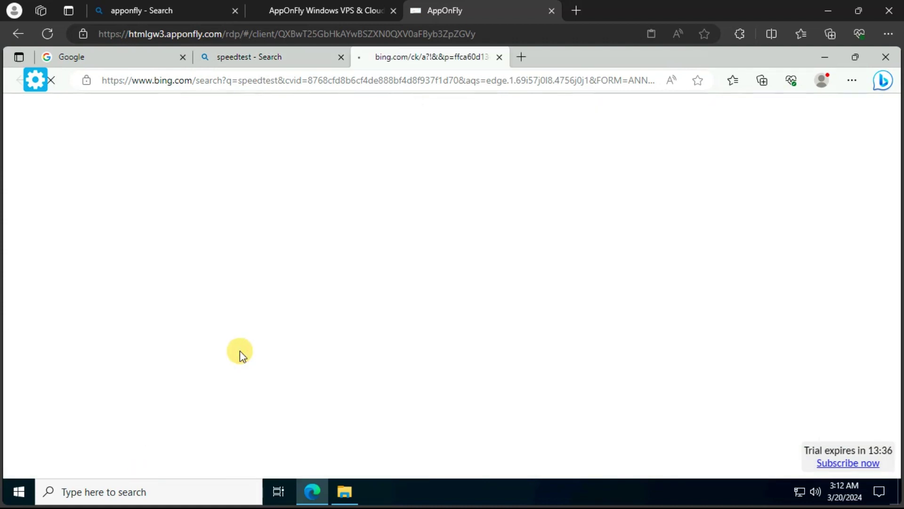
{"action": "left_click", "coordinate": [502, 389]}
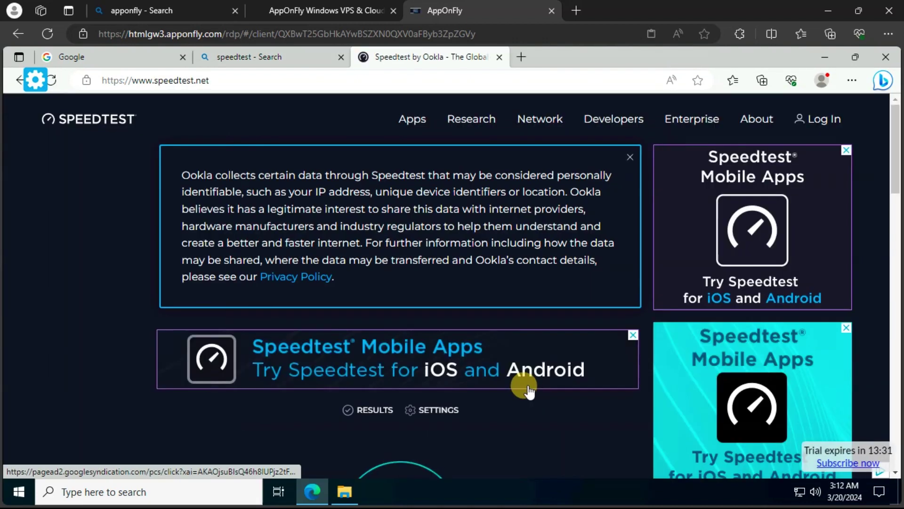
{"action": "scroll", "coordinate": [547, 367], "scroll_direction": "down", "scroll_amount": 3}
{"action": "scroll", "coordinate": [547, 367], "scroll_direction": "down", "scroll_amount": 2}
{"action": "left_click", "coordinate": [400, 240]}
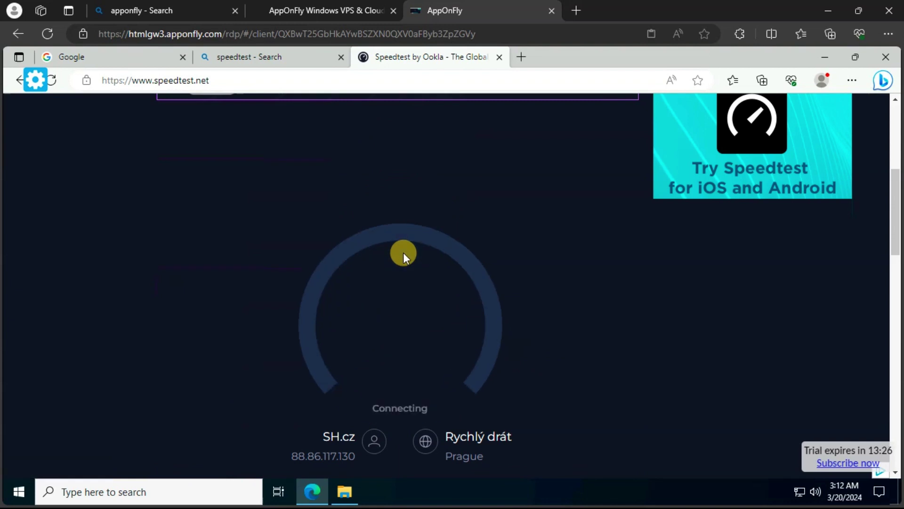
{"action": "left_click", "coordinate": [218, 156]}
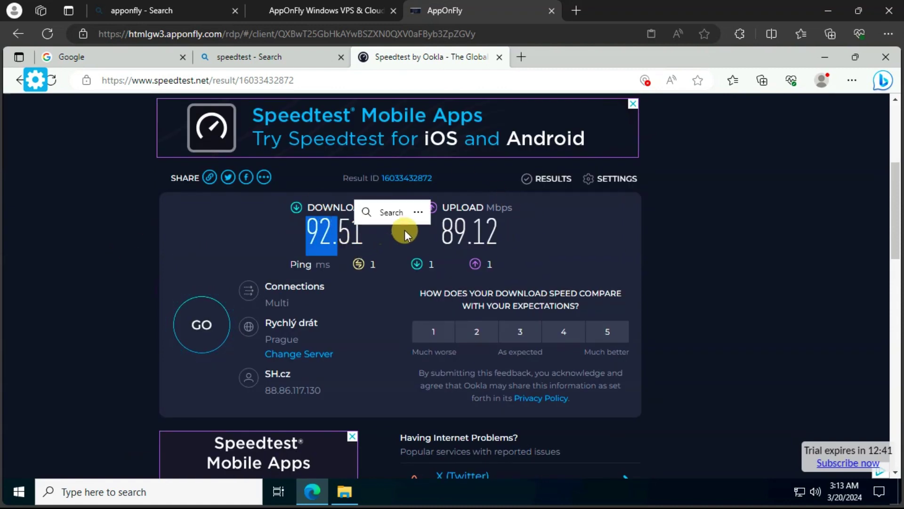
{"action": "left_click", "coordinate": [376, 240]}
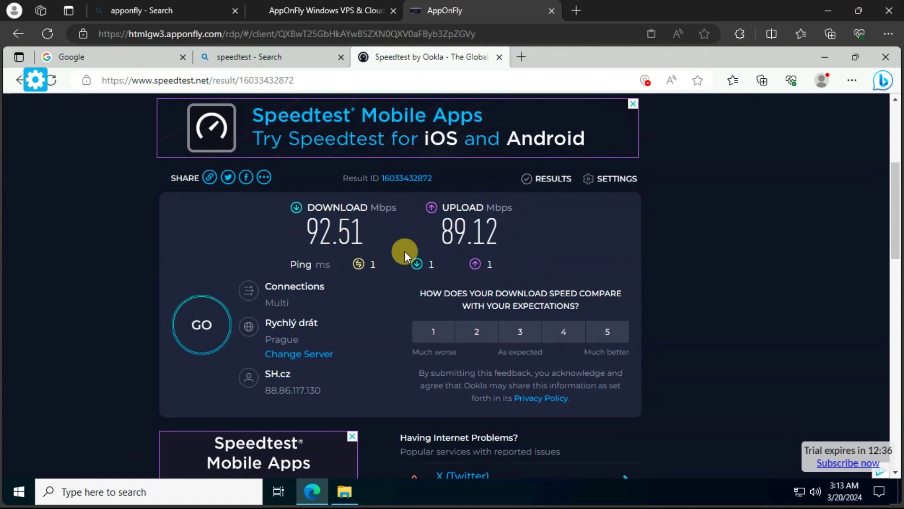
Open YouTube in a new tab, accept all cookies, and search for kofnet
{"action": "left_click", "coordinate": [527, 57]}
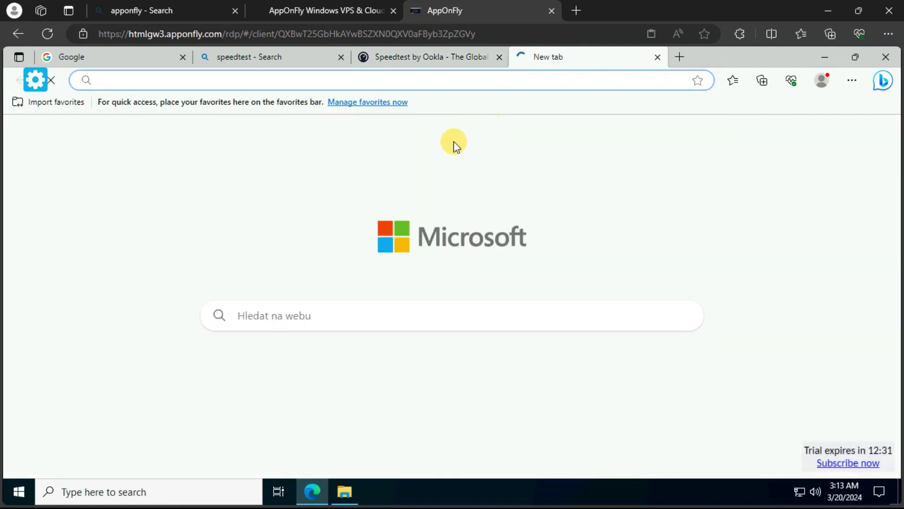
{"action": "type", "text": "youtube"}
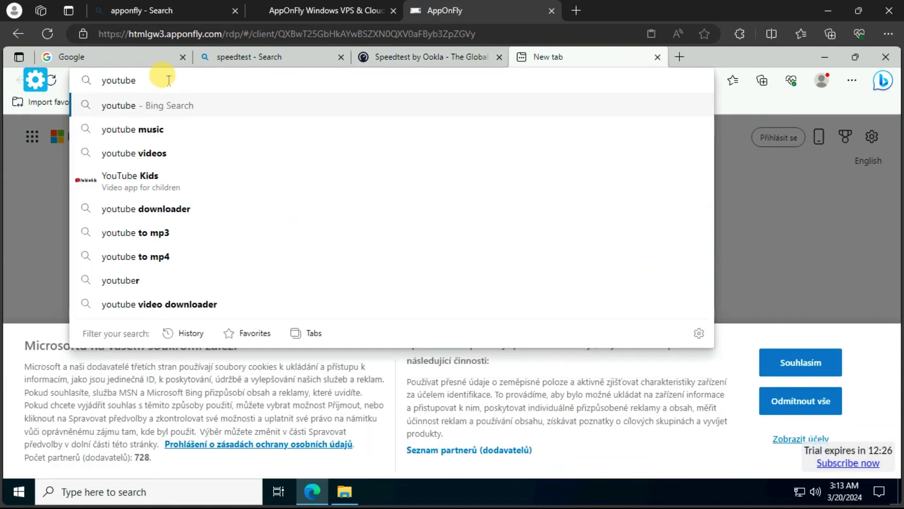
{"action": "key", "text": "Return"}
{"action": "left_click", "coordinate": [151, 239]}
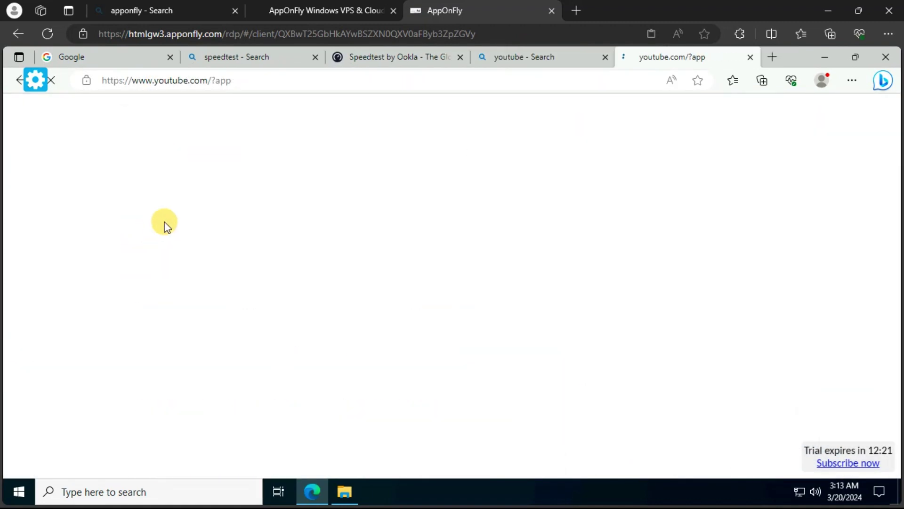
{"action": "scroll", "coordinate": [565, 297], "scroll_direction": "down", "scroll_amount": 5}
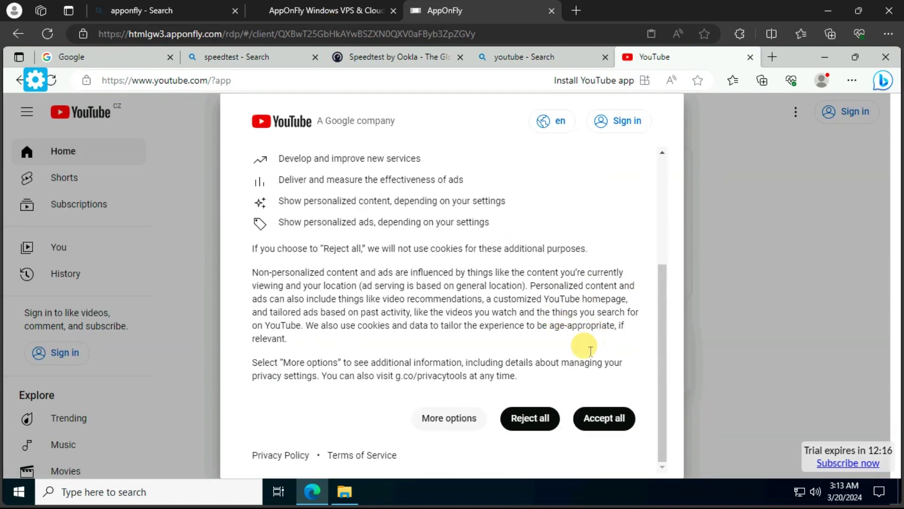
{"action": "left_click", "coordinate": [605, 418]}
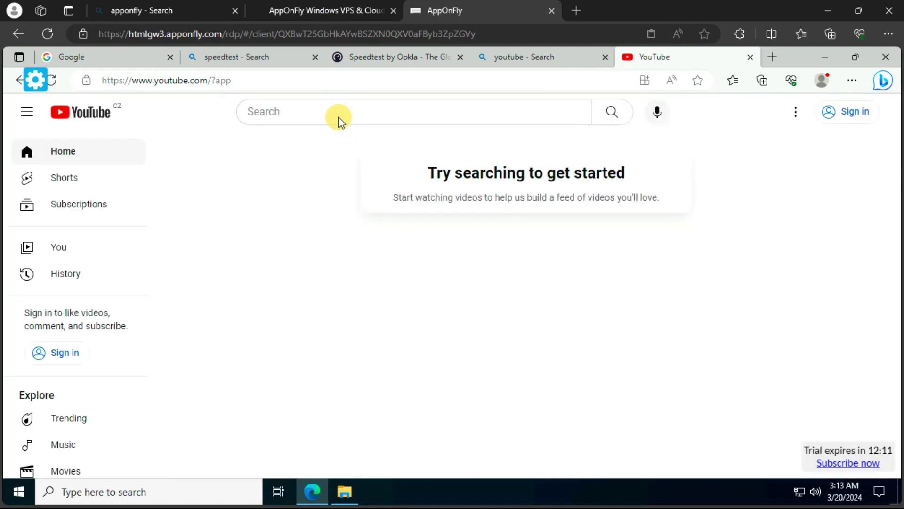
{"action": "left_click", "coordinate": [328, 111]}
{"action": "type", "text": "kofnet"}
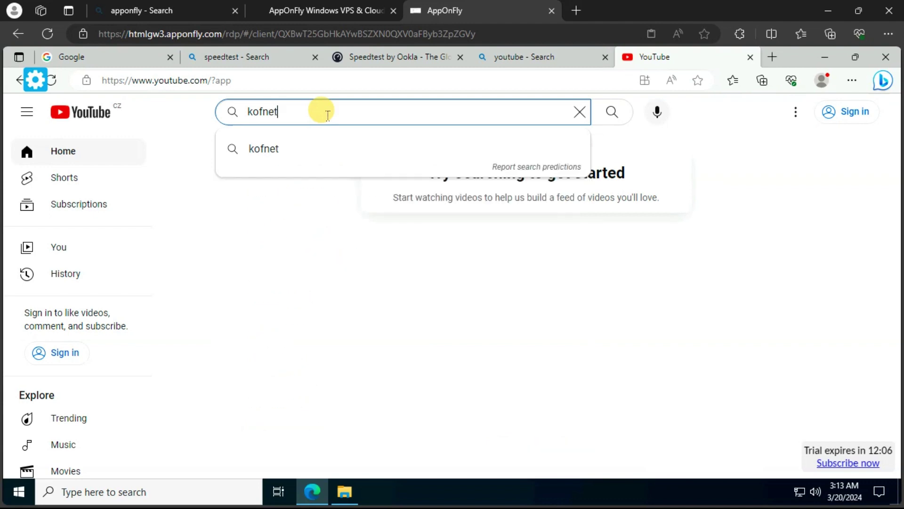
{"action": "key", "text": "Return"}
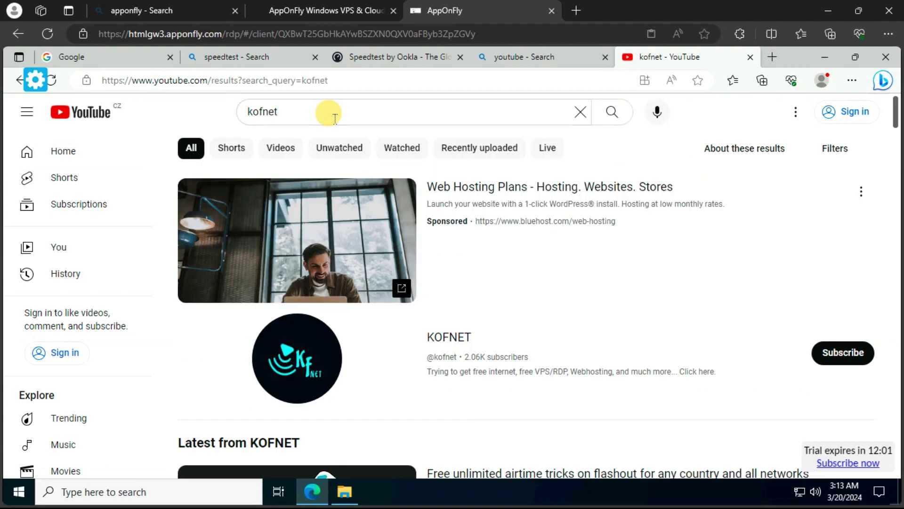